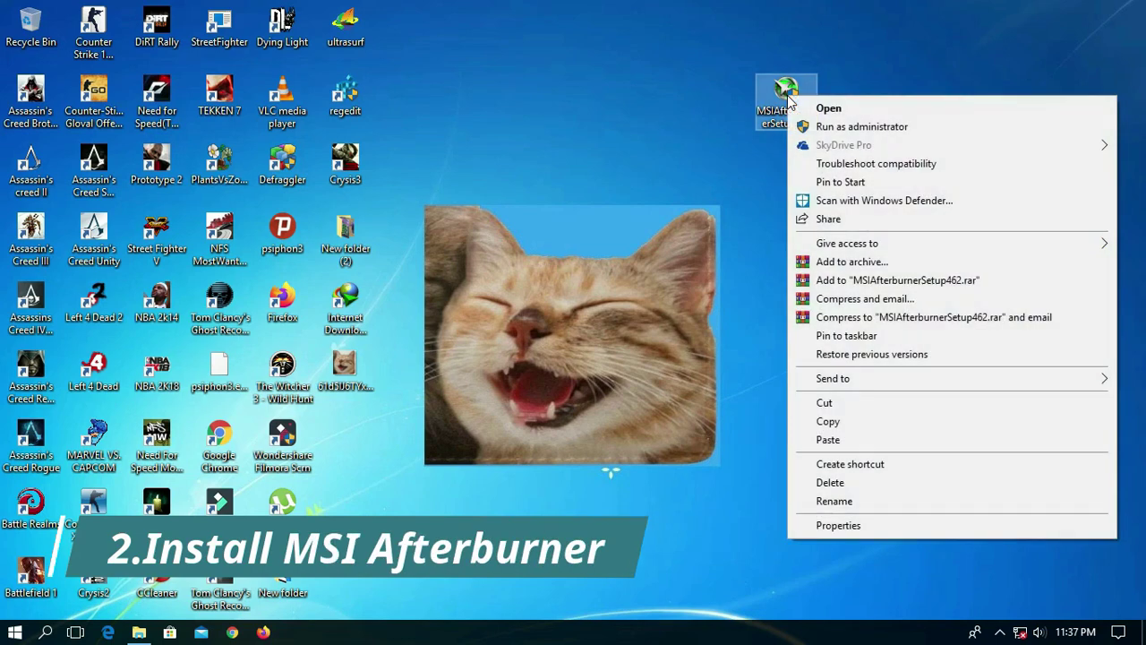
# Start the MSI Afterburner setup from the desktop installer and accept its license agreement
pyautogui.click(971, 114)
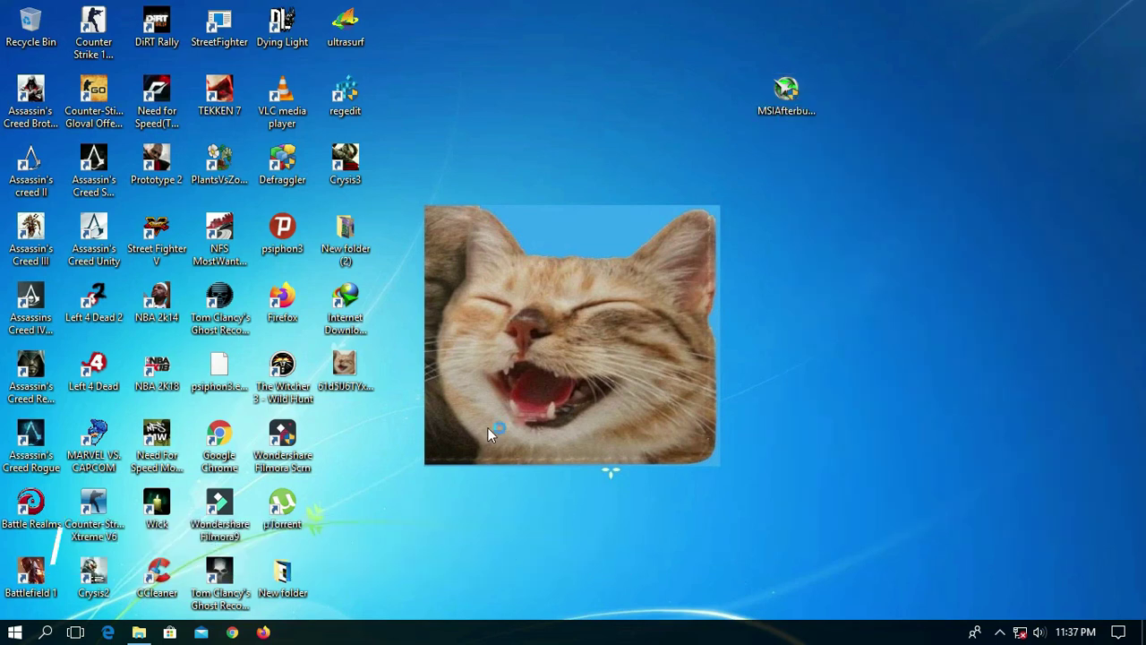
pyautogui.click(595, 356)
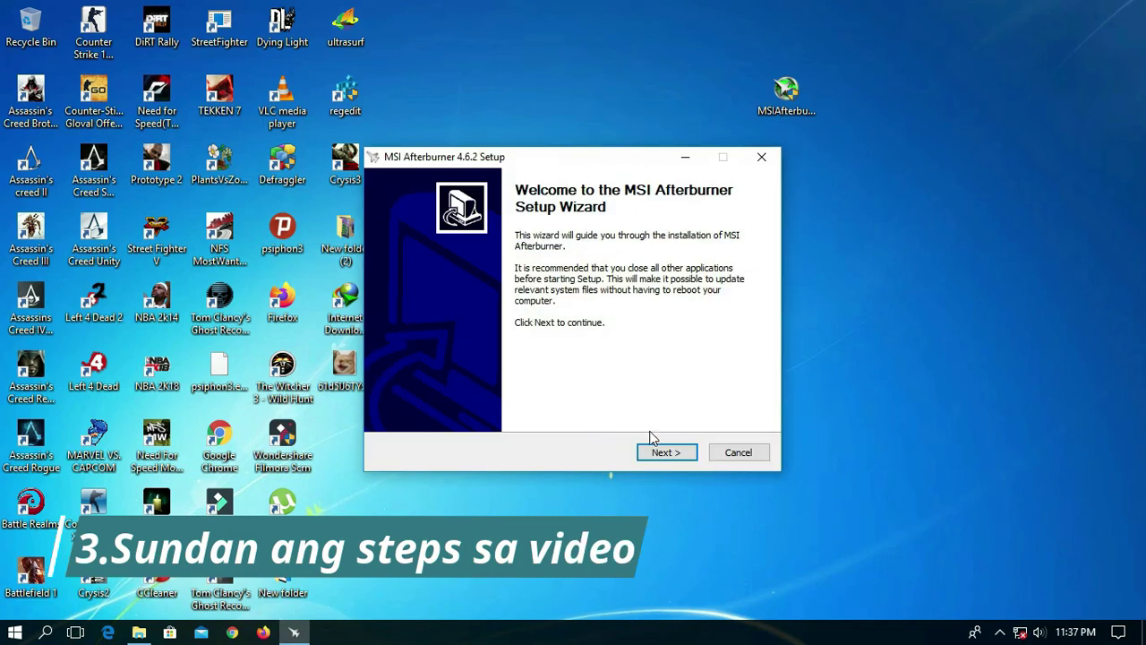
pyautogui.click(661, 450)
pyautogui.click(495, 399)
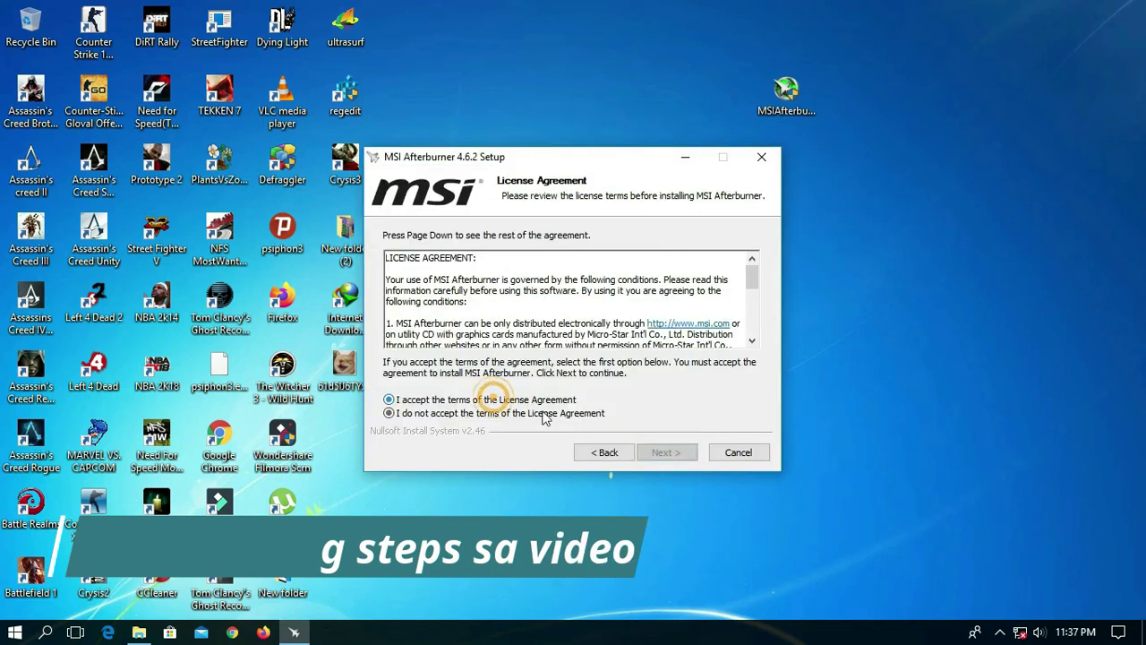
pyautogui.click(663, 454)
# Install MSI Afterburner in C:\Program Files (x86)\MSI Afterburner and move the setup window aside
pyautogui.click(681, 453)
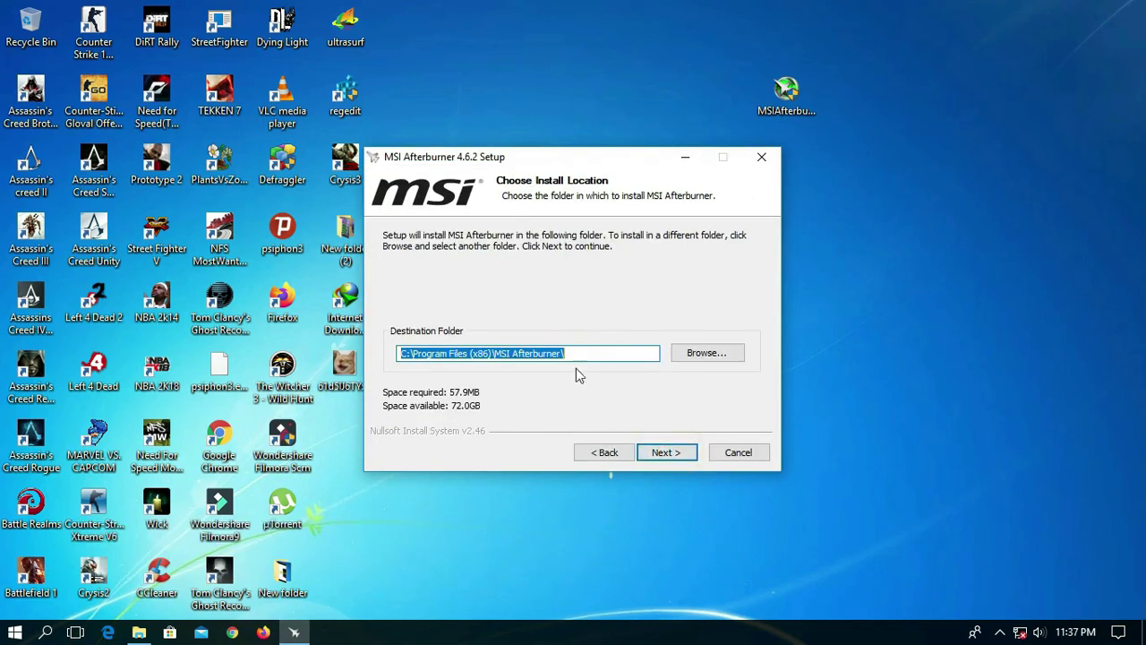
pyautogui.click(667, 454)
pyautogui.click(664, 453)
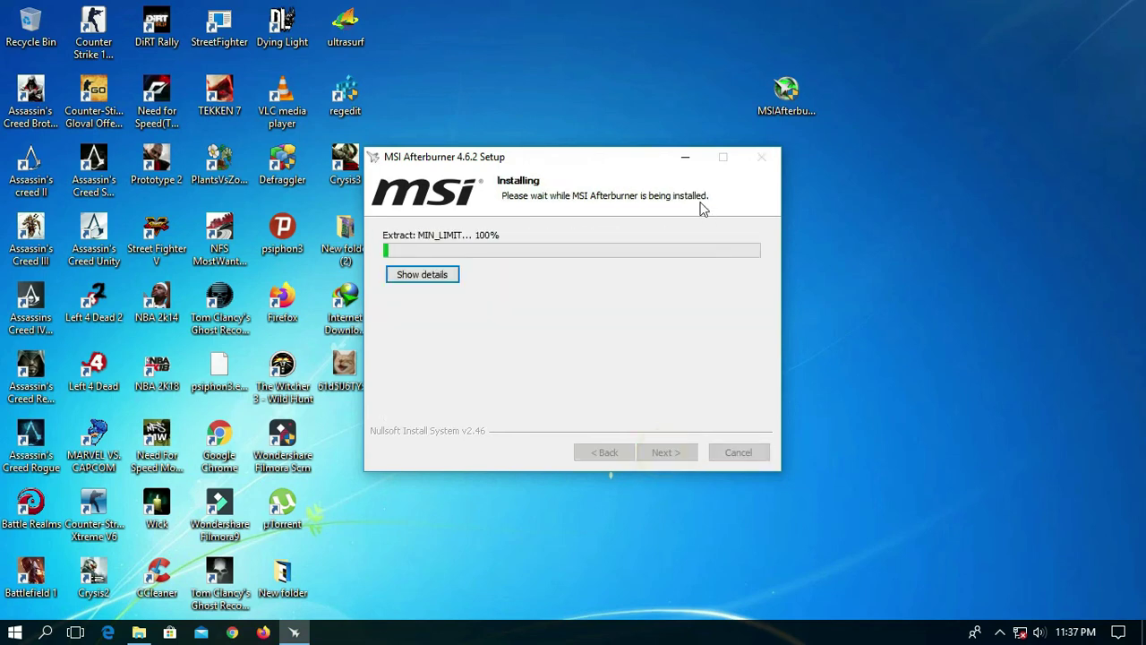
pyautogui.moveTo(605, 164); pyautogui.dragTo(724, 164)
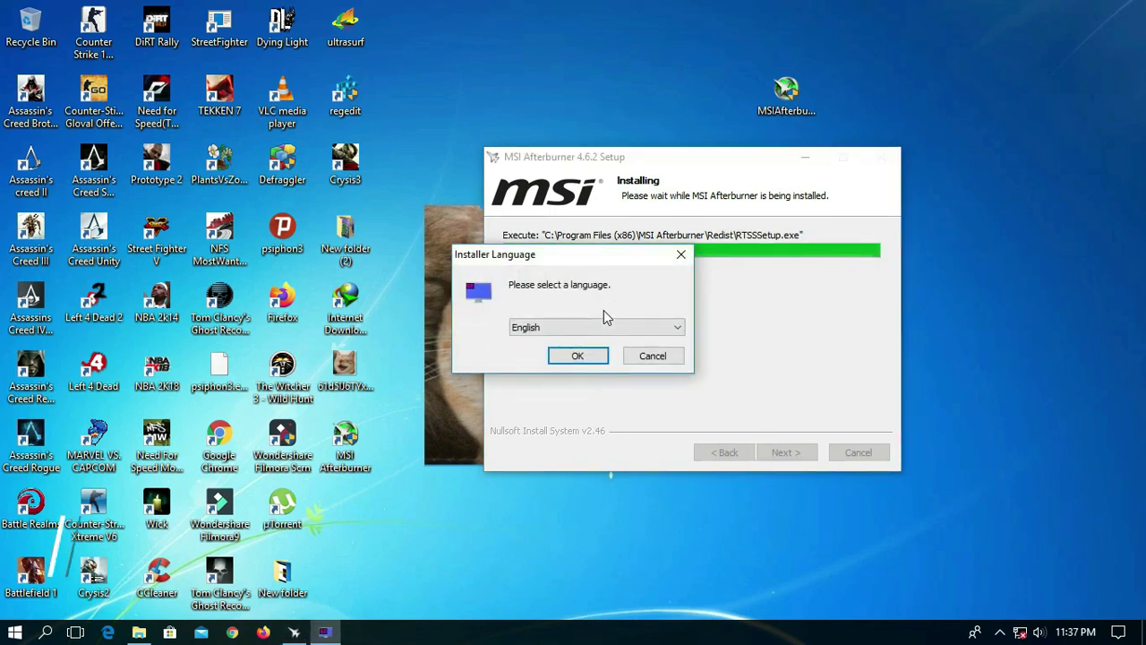
# Install RivaTuner Statistics Server in English, accepting the license and keeping its default folder under C:\Program Files (x86)
pyautogui.click(575, 357)
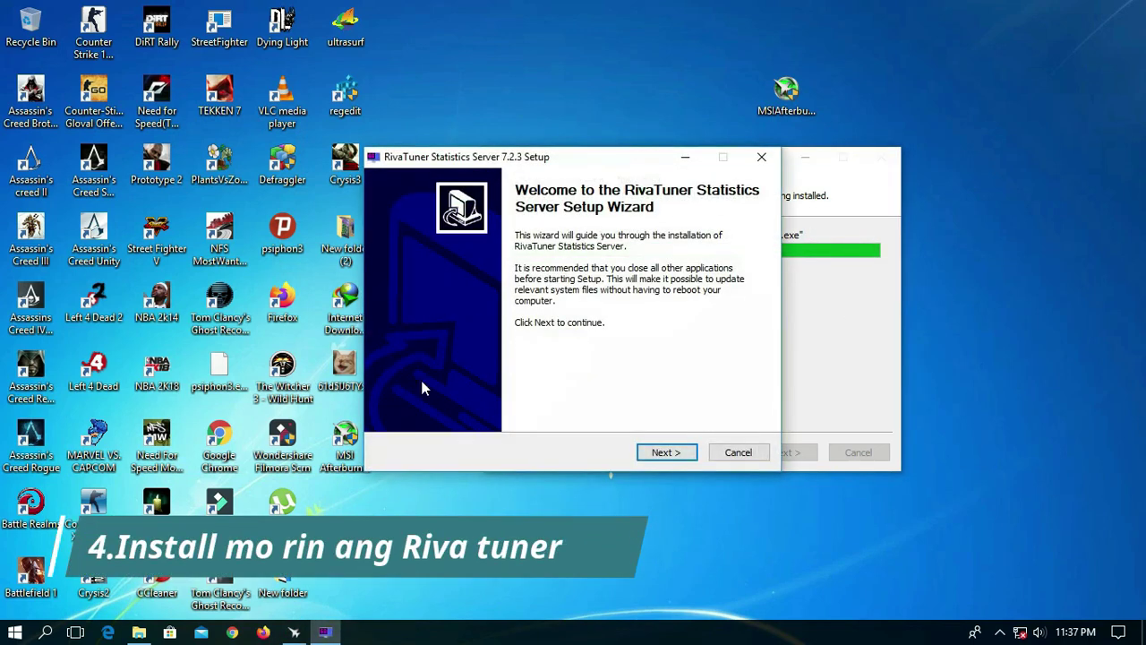
pyautogui.click(663, 452)
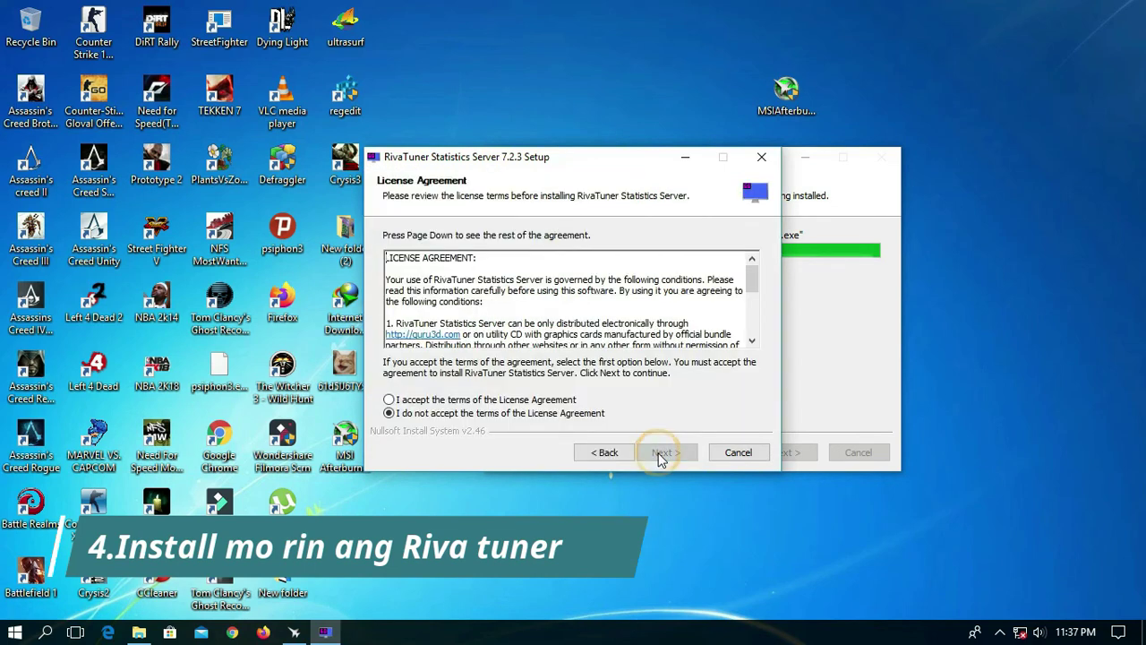
pyautogui.click(473, 400)
pyautogui.click(654, 454)
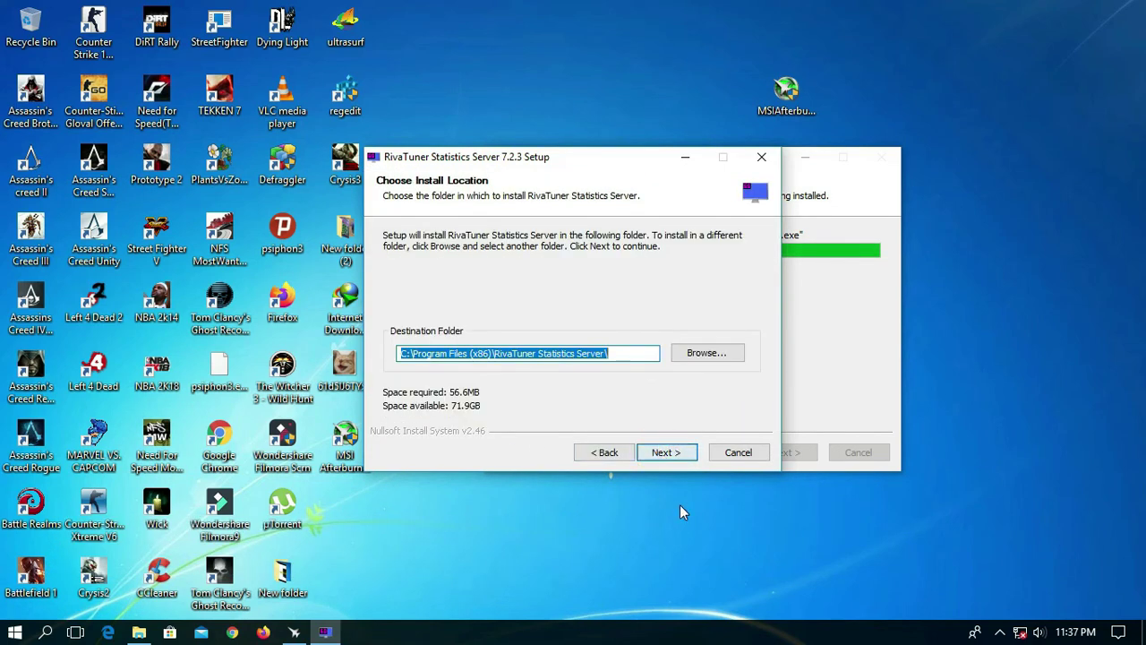
pyautogui.click(666, 453)
pyautogui.click(666, 452)
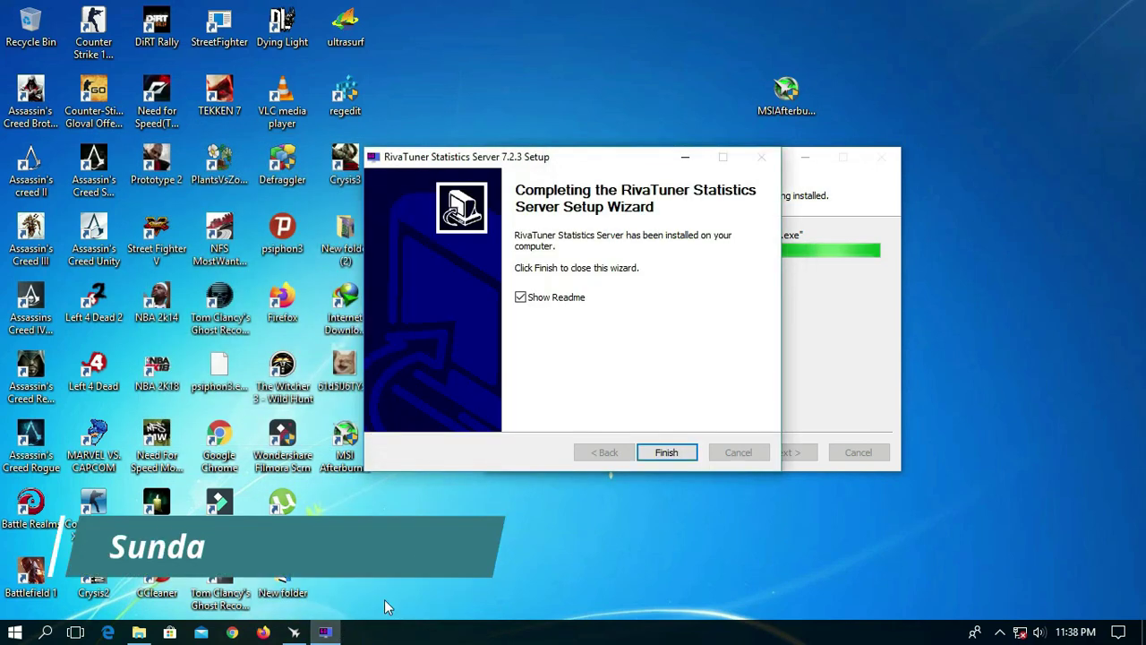
# Finish both setup wizards without showing the readmes, run MSI Afterburner, and dismiss the update server message
pyautogui.click(559, 298)
pyautogui.click(662, 452)
pyautogui.click(677, 326)
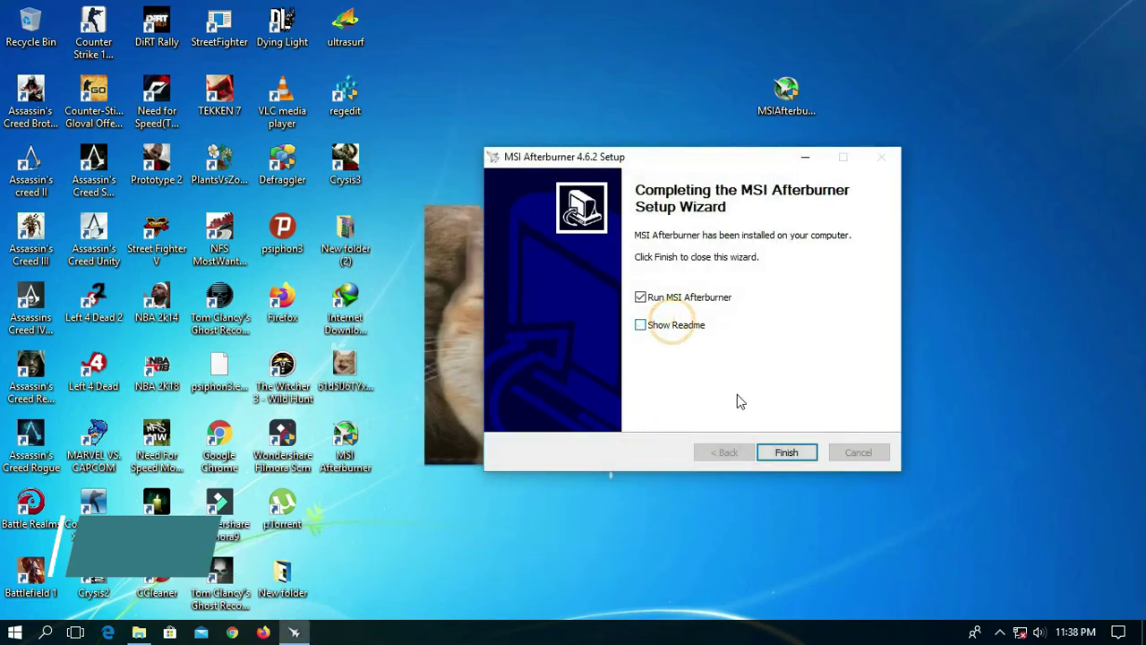
pyautogui.click(787, 452)
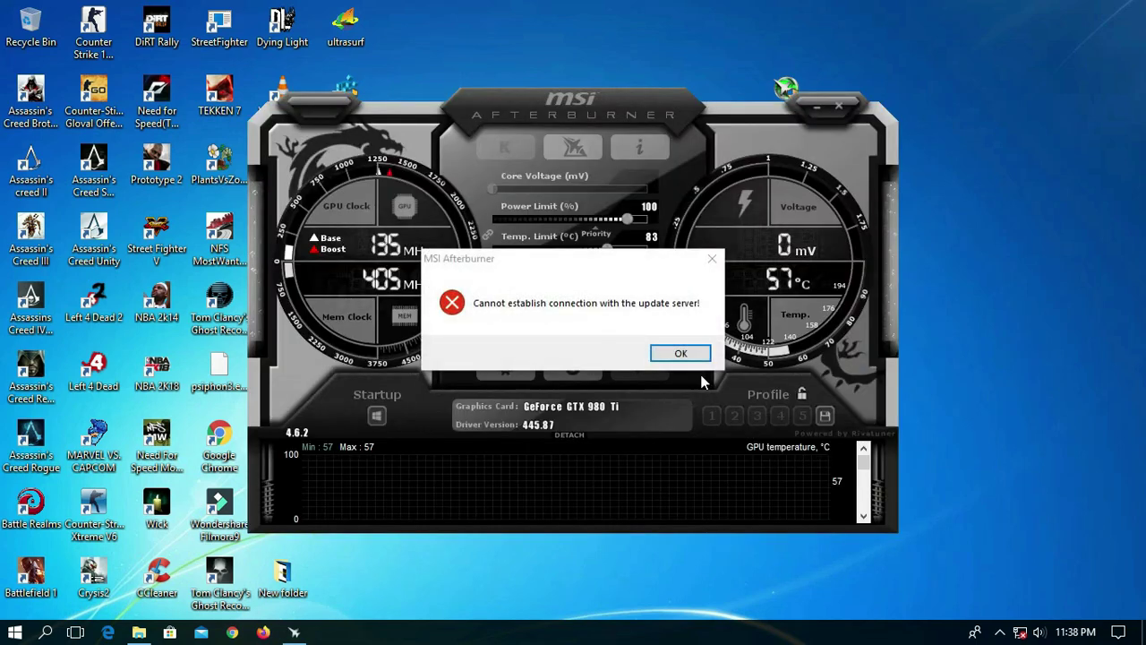
pyautogui.click(663, 351)
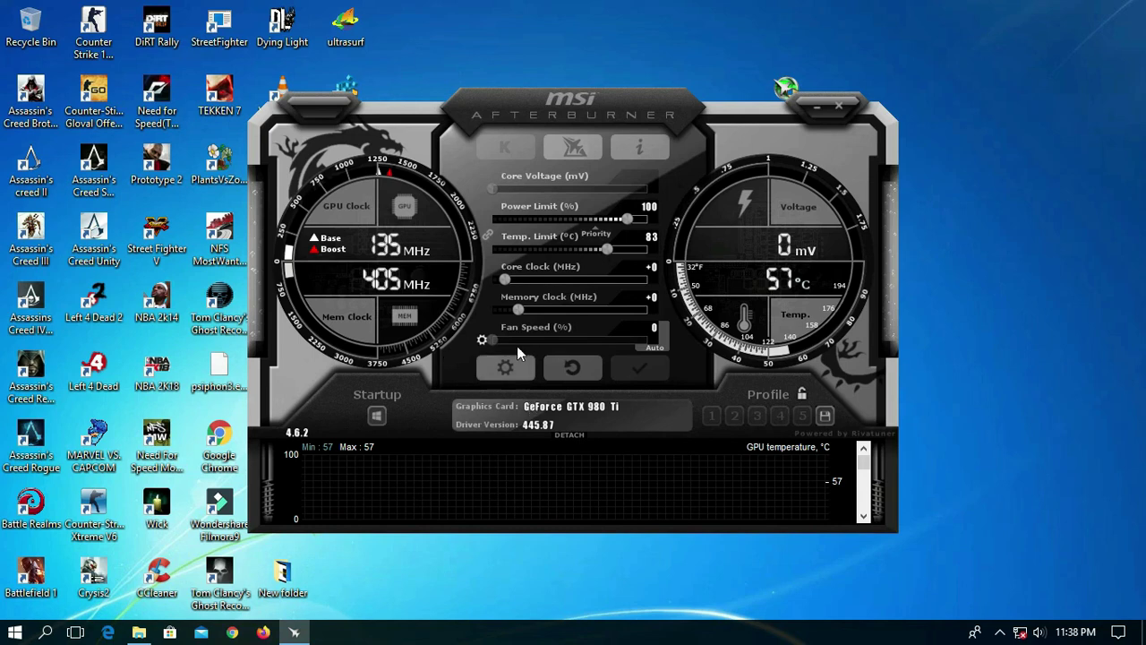
# Set MSI Afterburner to start with Windows and show GPU temperature in the On-Screen Display
pyautogui.click(494, 370)
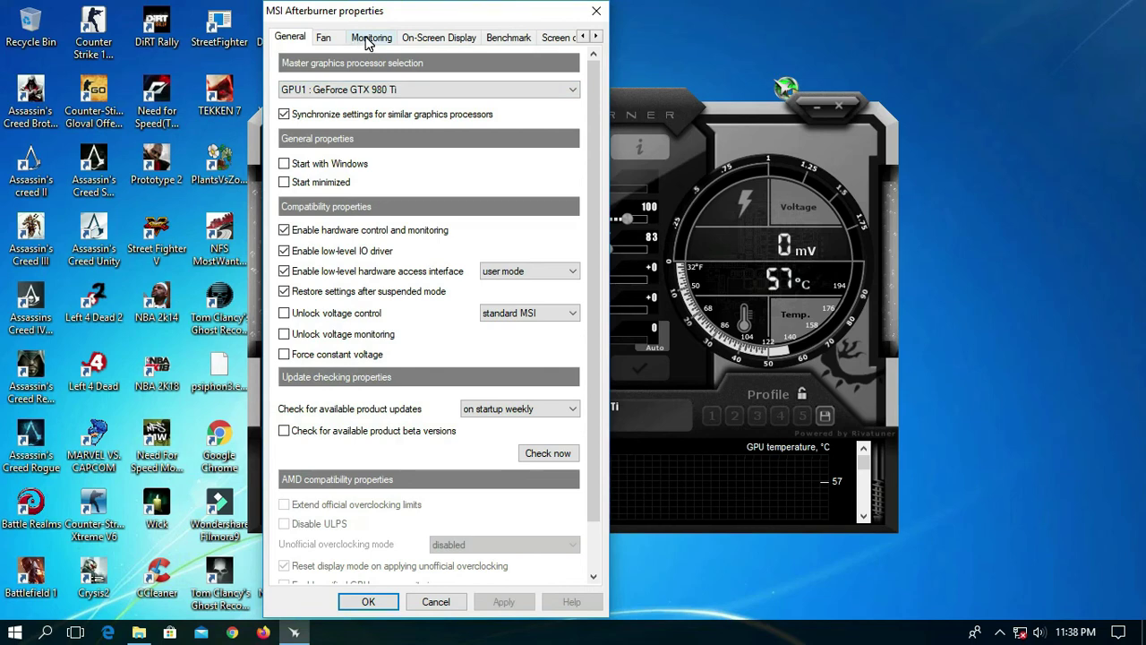
pyautogui.click(285, 165)
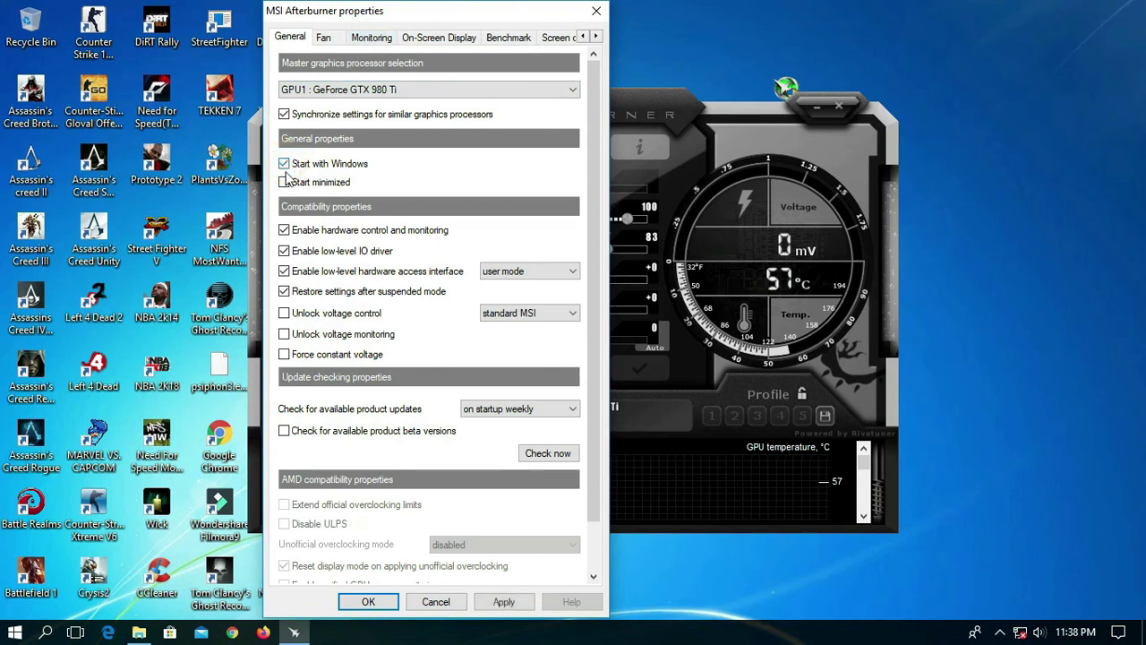
pyautogui.click(368, 41)
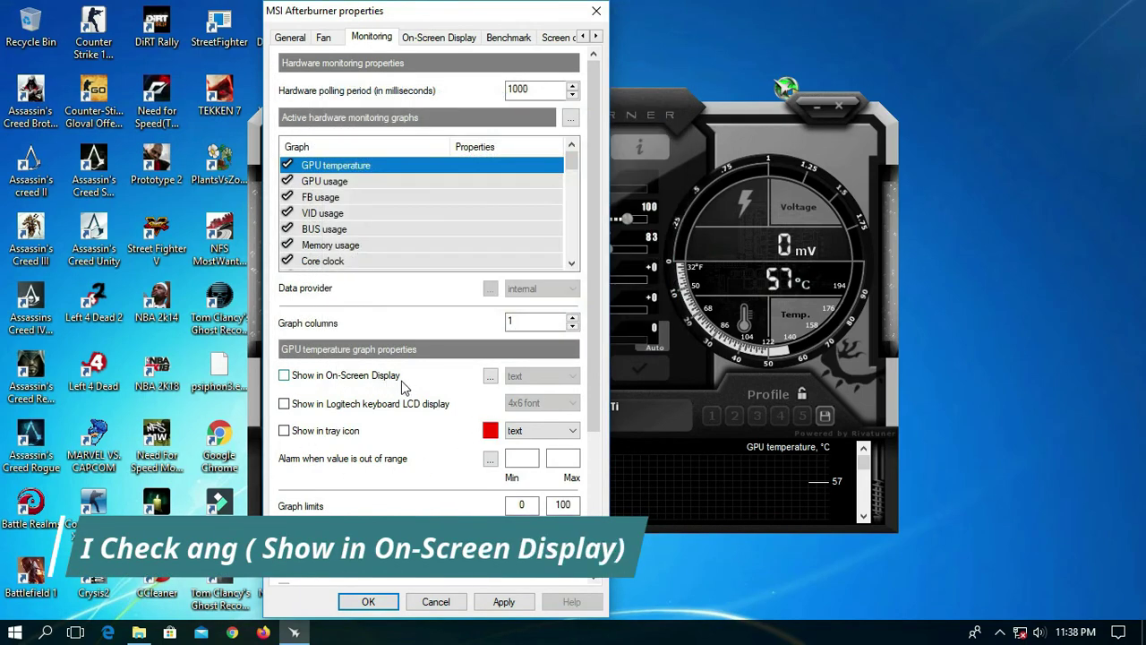
pyautogui.click(287, 377)
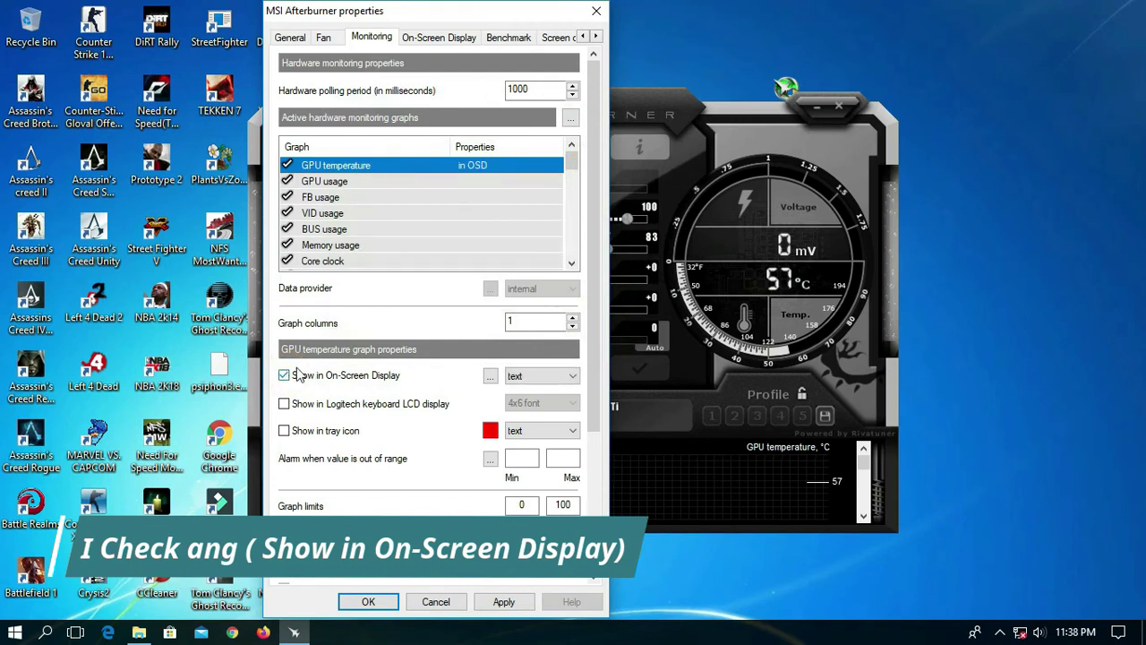
# Show the overall CPU temperature graph in the On-Screen Display, then apply and accept the monitoring settings
pyautogui.moveTo(573, 158); pyautogui.dragTo(583, 196)
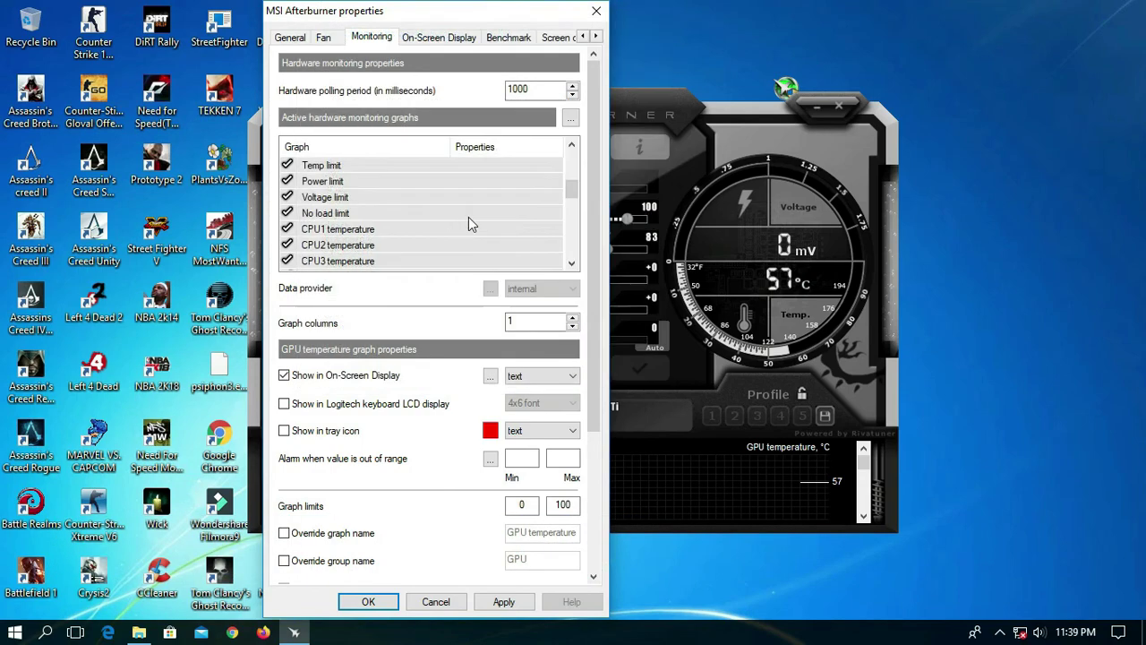
pyautogui.moveTo(566, 190); pyautogui.dragTo(576, 200)
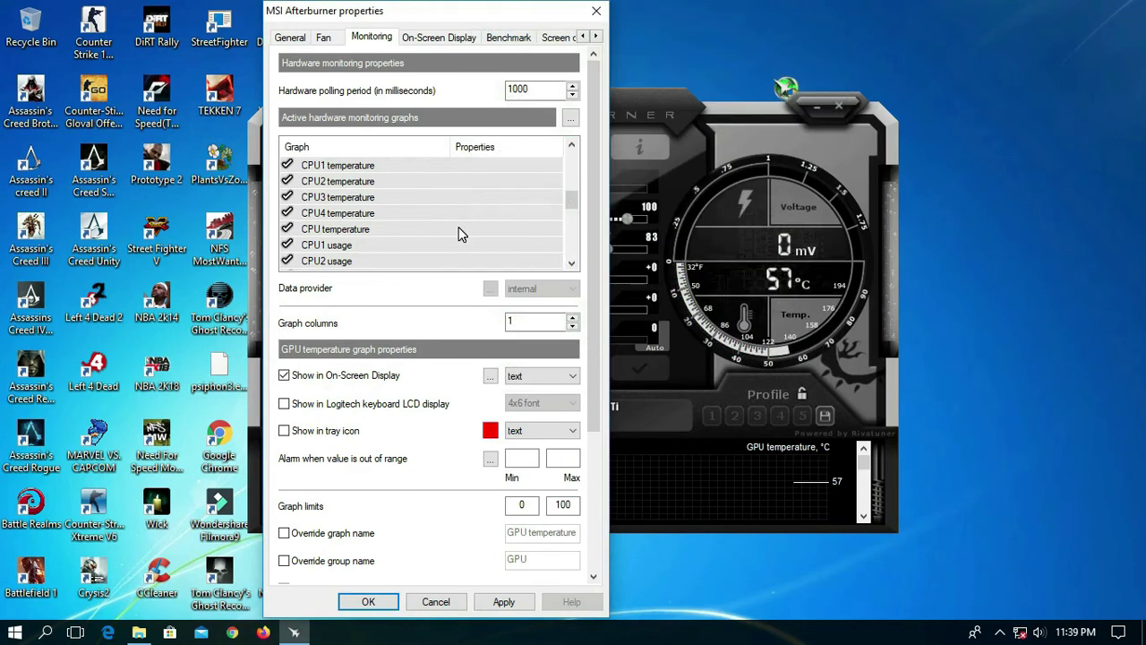
pyautogui.click(458, 229)
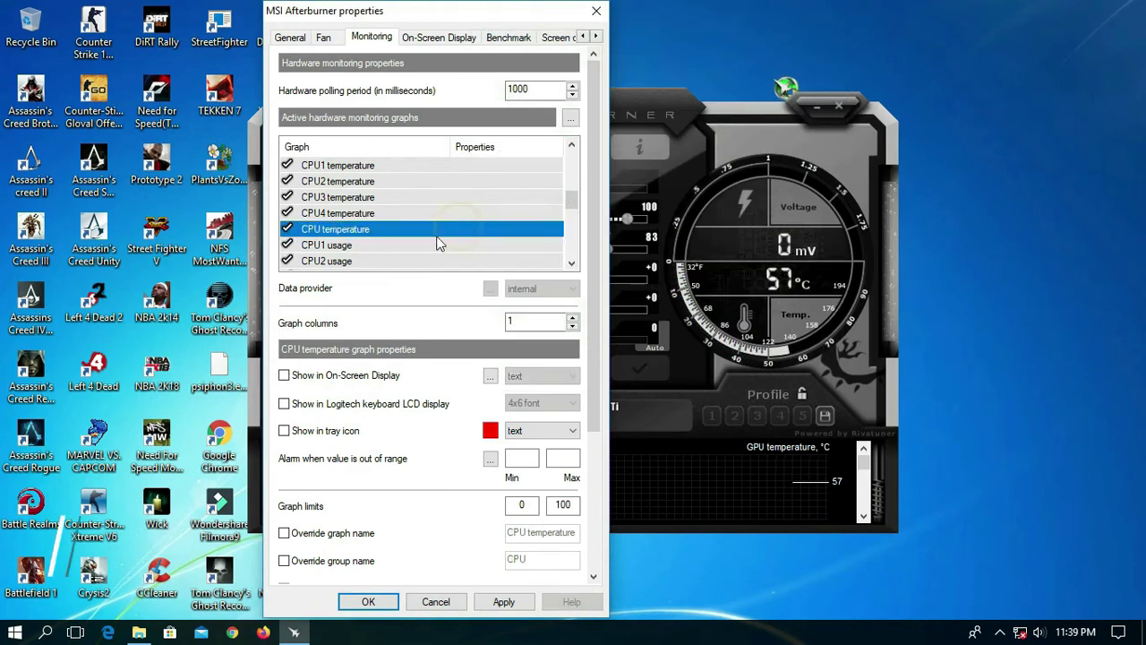
pyautogui.click(315, 380)
pyautogui.click(594, 404)
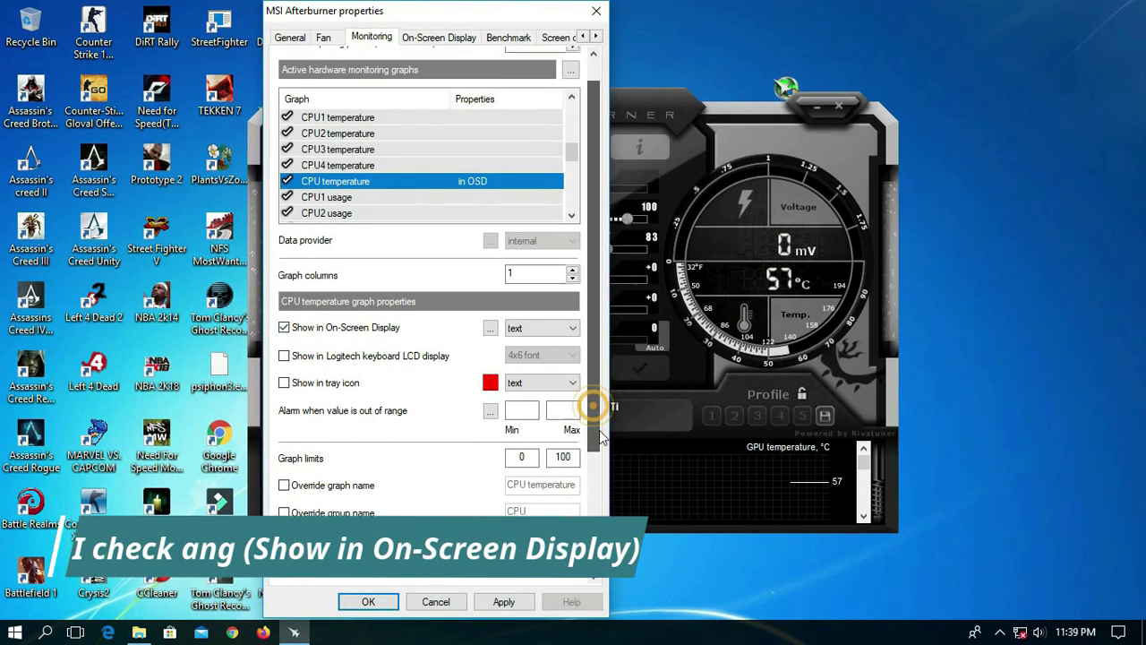
pyautogui.click(506, 607)
pyautogui.click(370, 603)
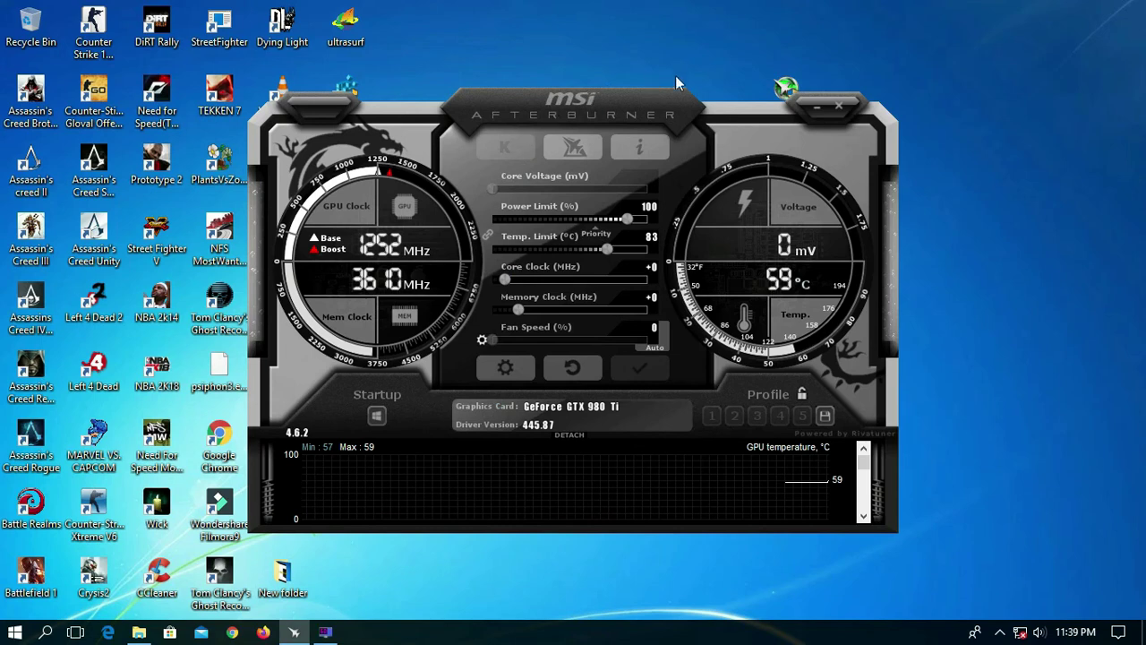
# Minimize MSI Afterburner, dismiss the RivaTuner Statistics Server messages, and refresh the desktop
pyautogui.click(815, 105)
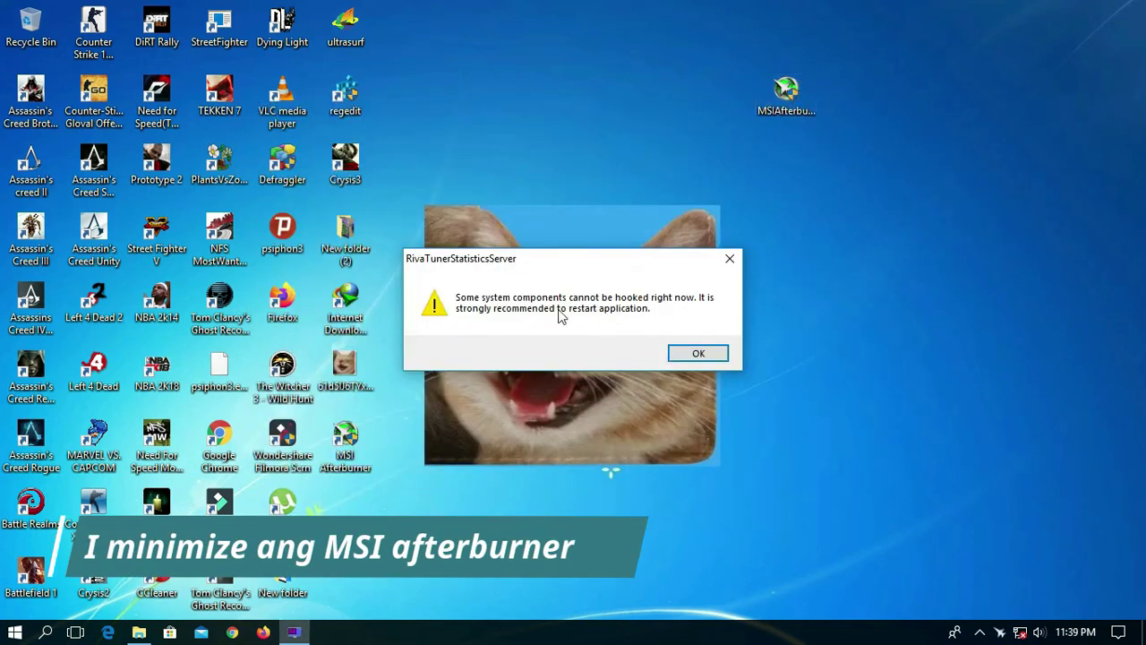
pyautogui.click(729, 259)
pyautogui.rightClick(510, 81)
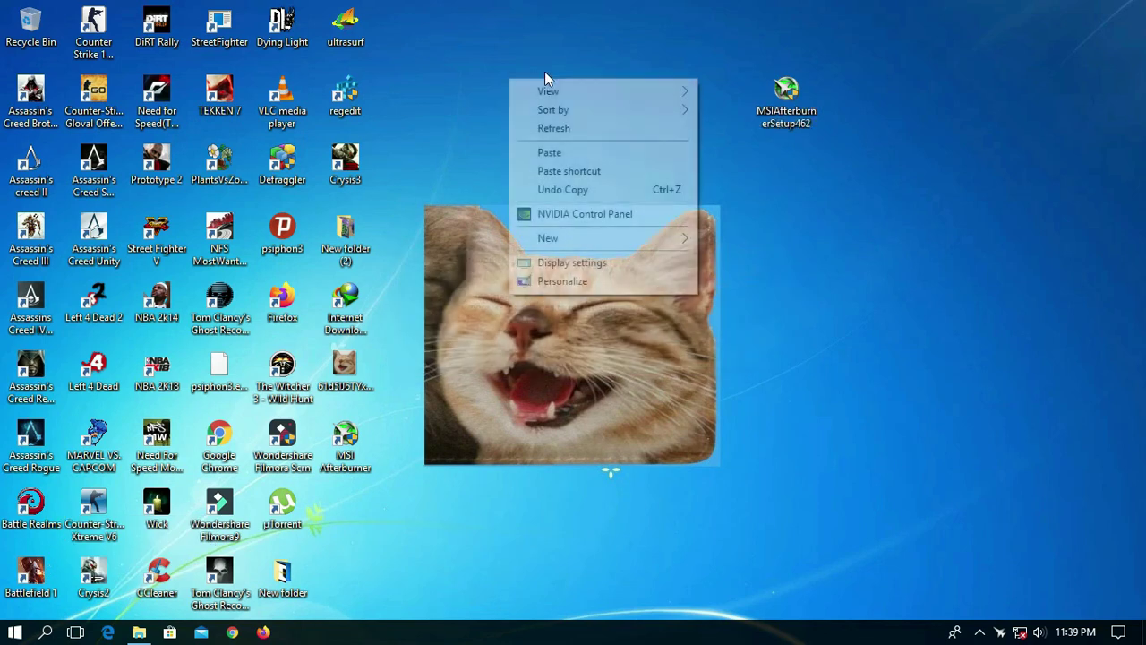
pyautogui.click(550, 130)
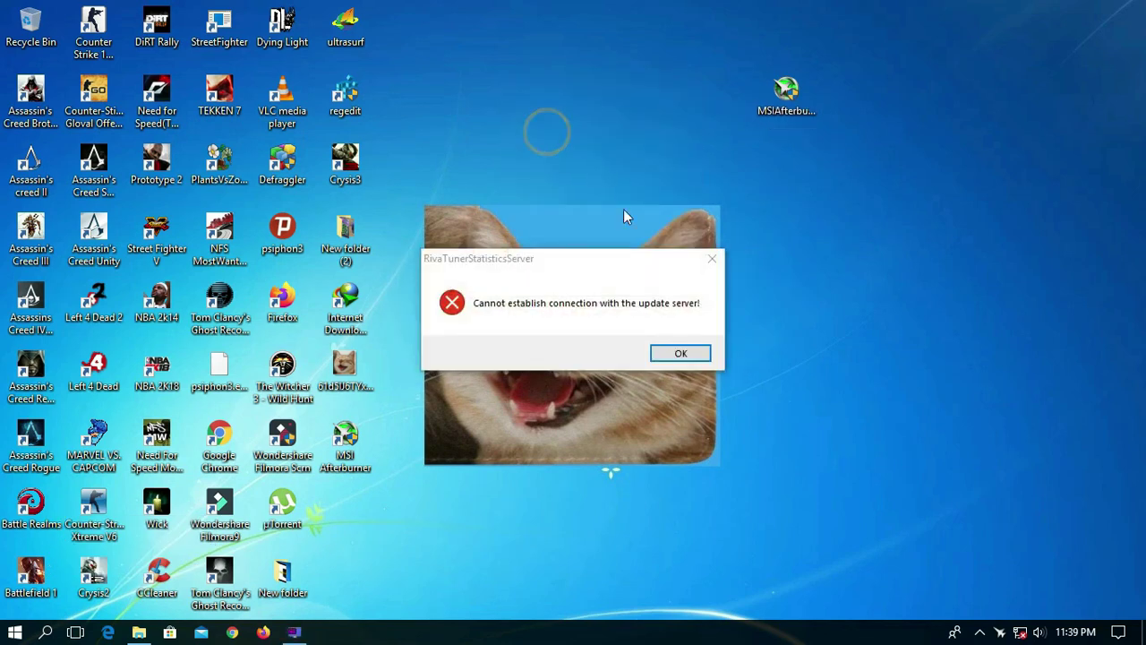
pyautogui.click(713, 259)
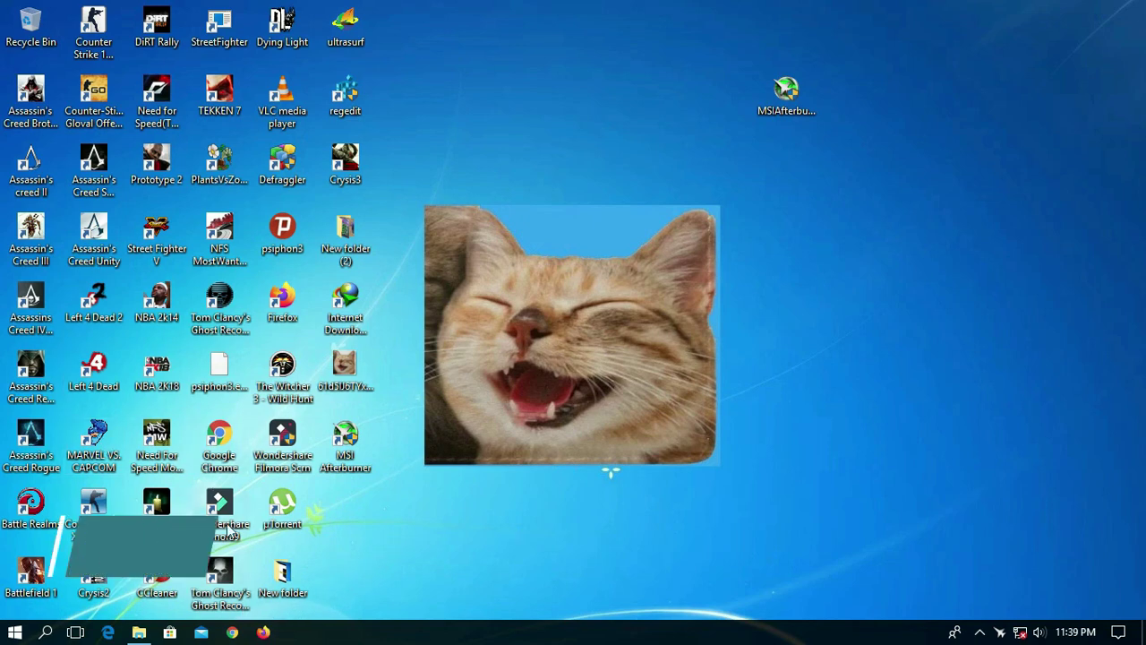
# Launch Tom Clancy's Ghost Recon Wildlands from its desktop shortcut and start play from the launcher
pyautogui.rightClick(219, 577)
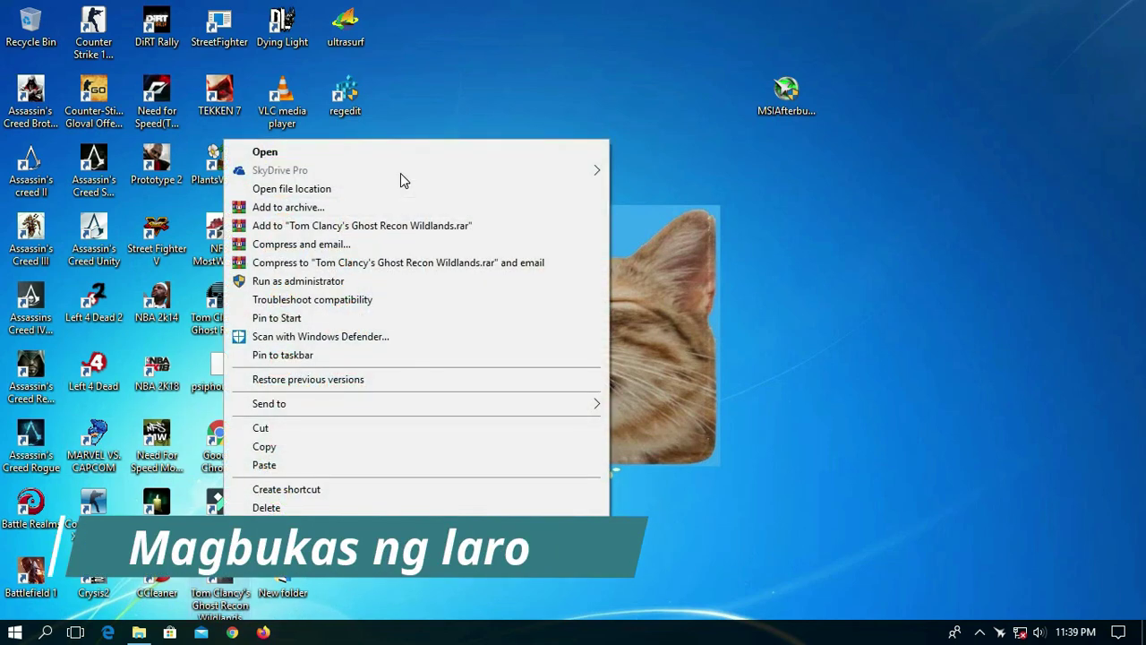
pyautogui.click(463, 153)
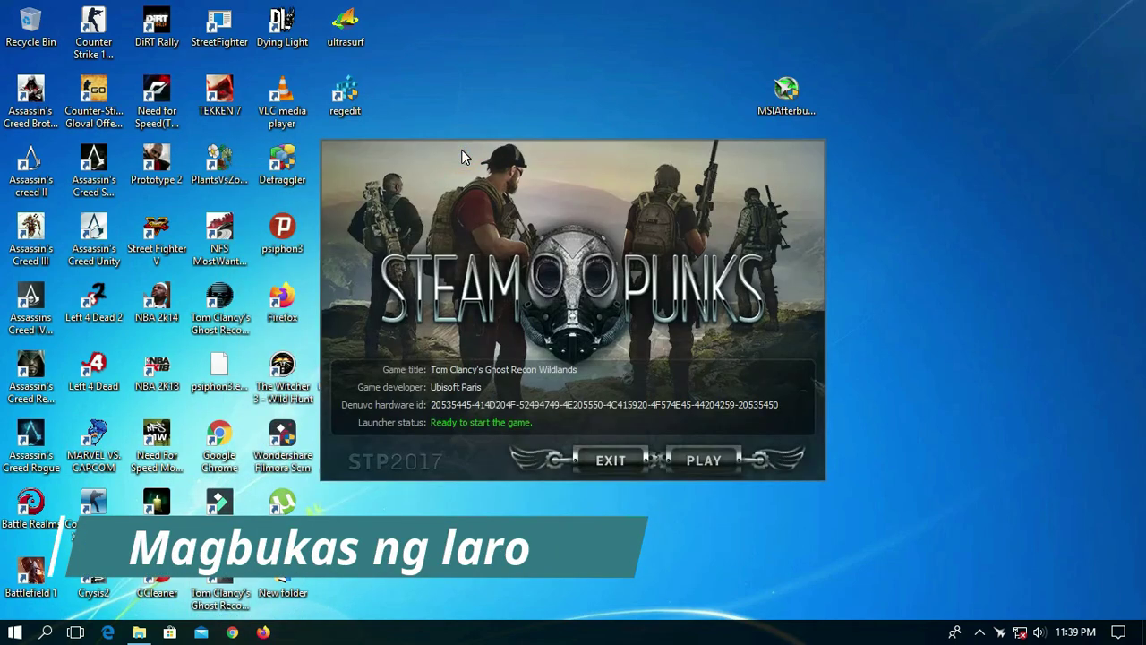
pyautogui.click(707, 459)
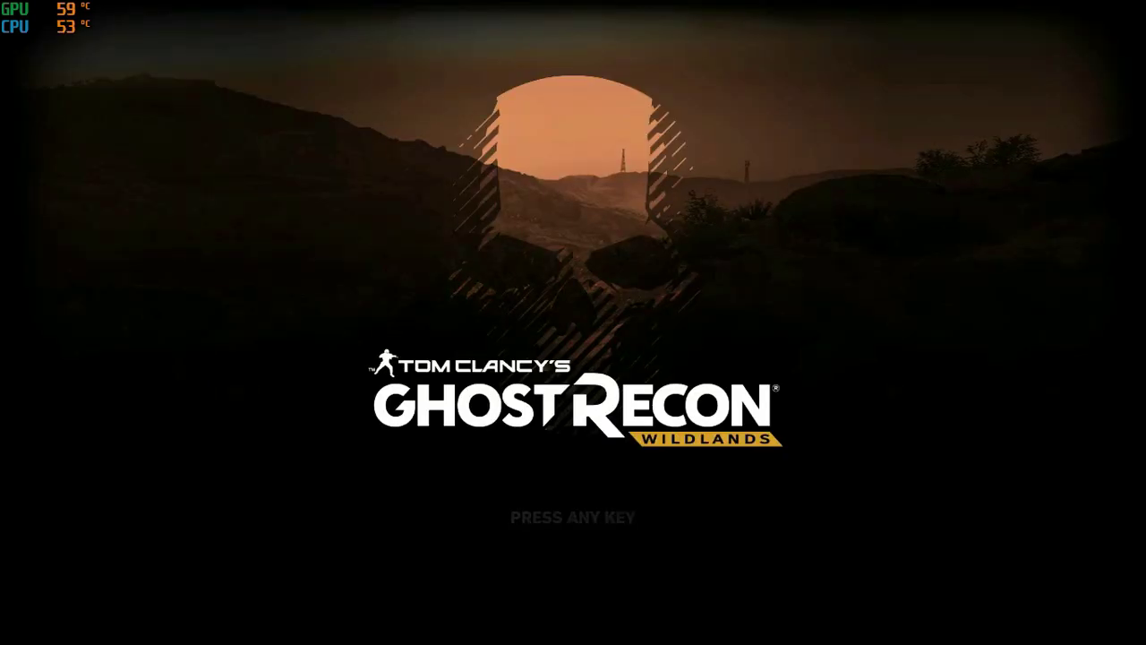
# Enter the game past the title screen, cancel the server connection, and continue the campaign offline, dismissing the Ubisoft services error
pyautogui.press('Return')
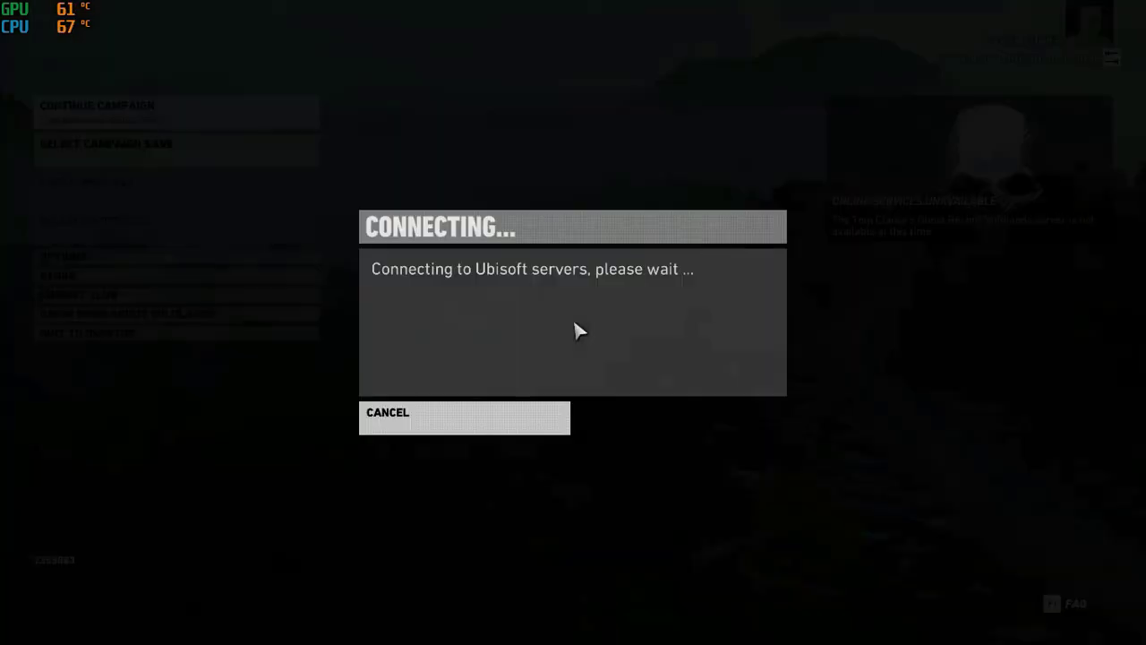
pyautogui.click(440, 421)
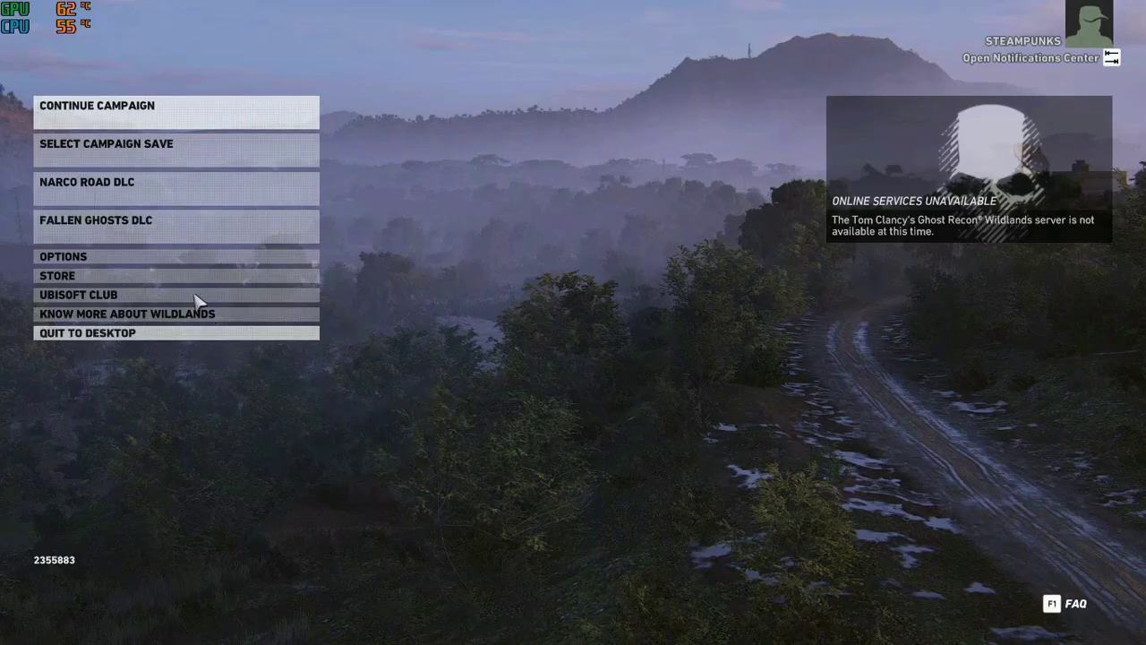
pyautogui.click(143, 113)
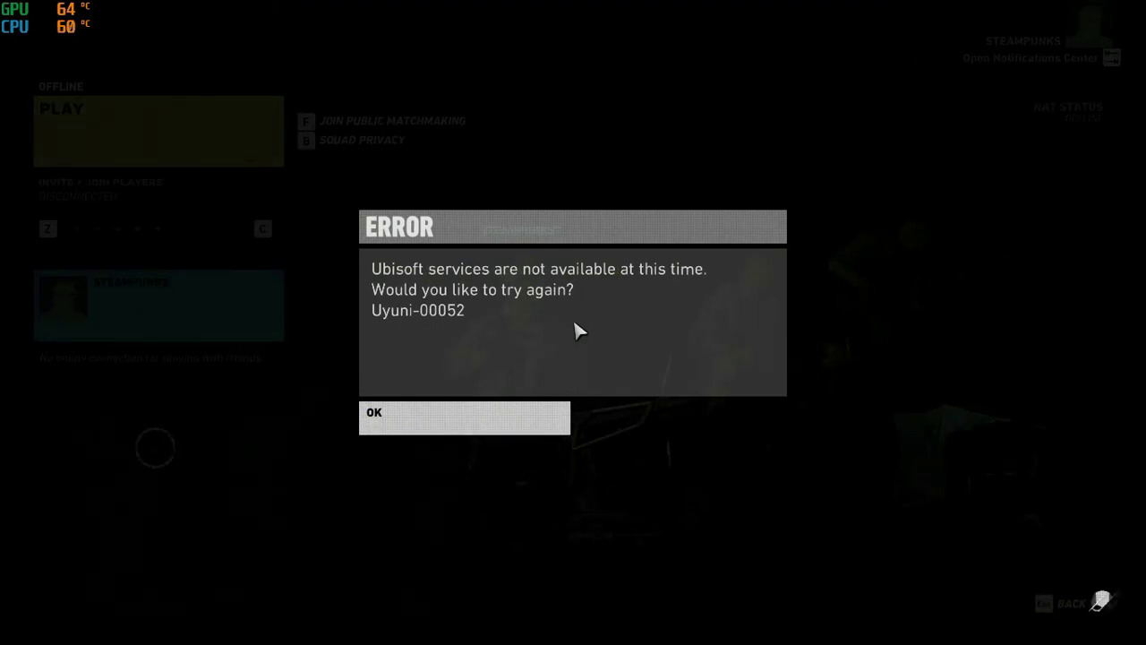
pyautogui.click(430, 423)
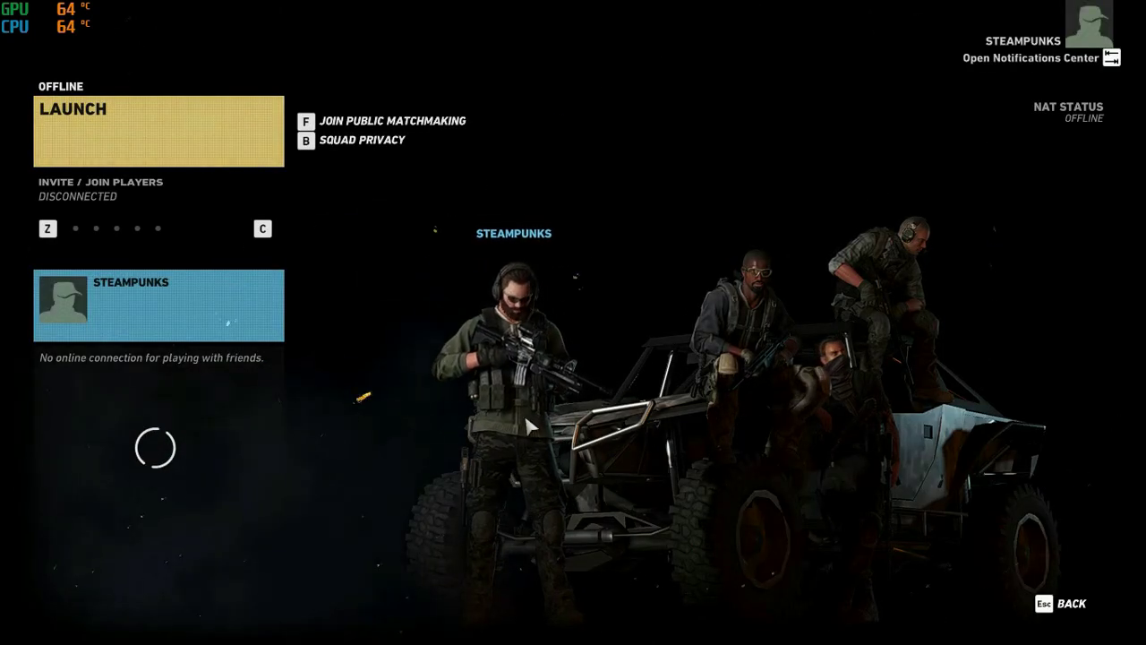